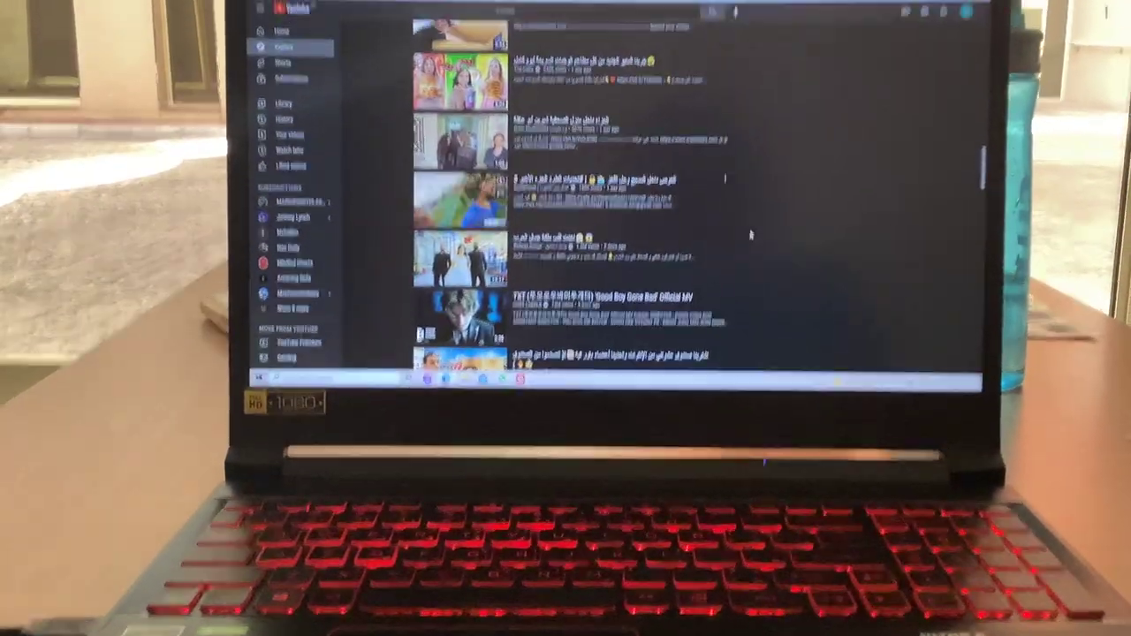
scroll(751, 227, "up", 5)
scroll(751, 227, "up", 5)
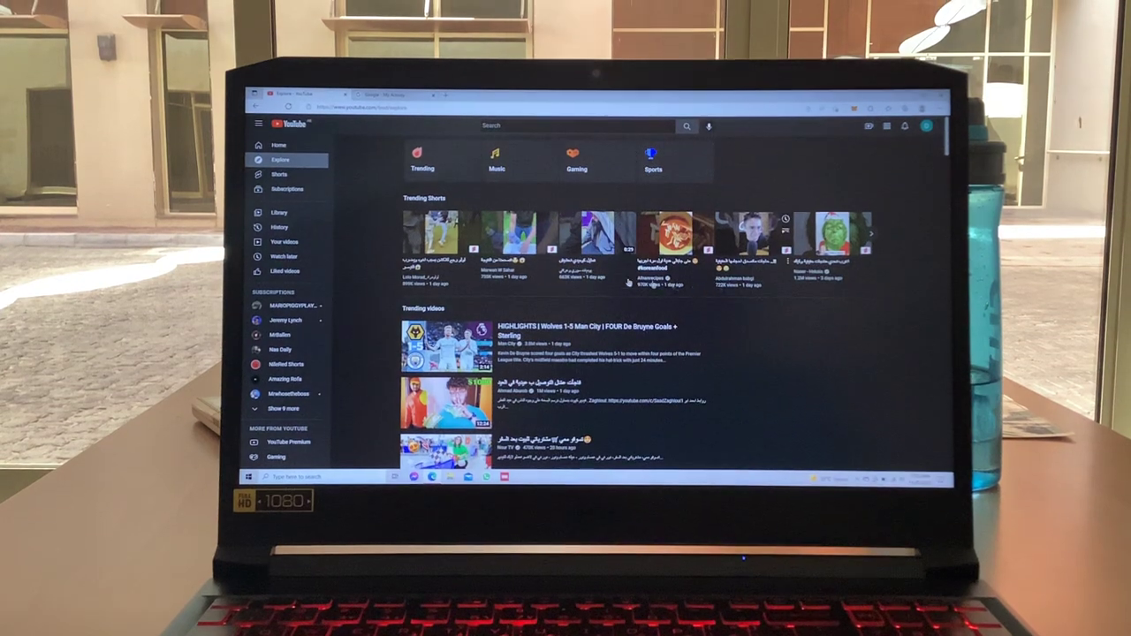
mouse_move(746, 267)
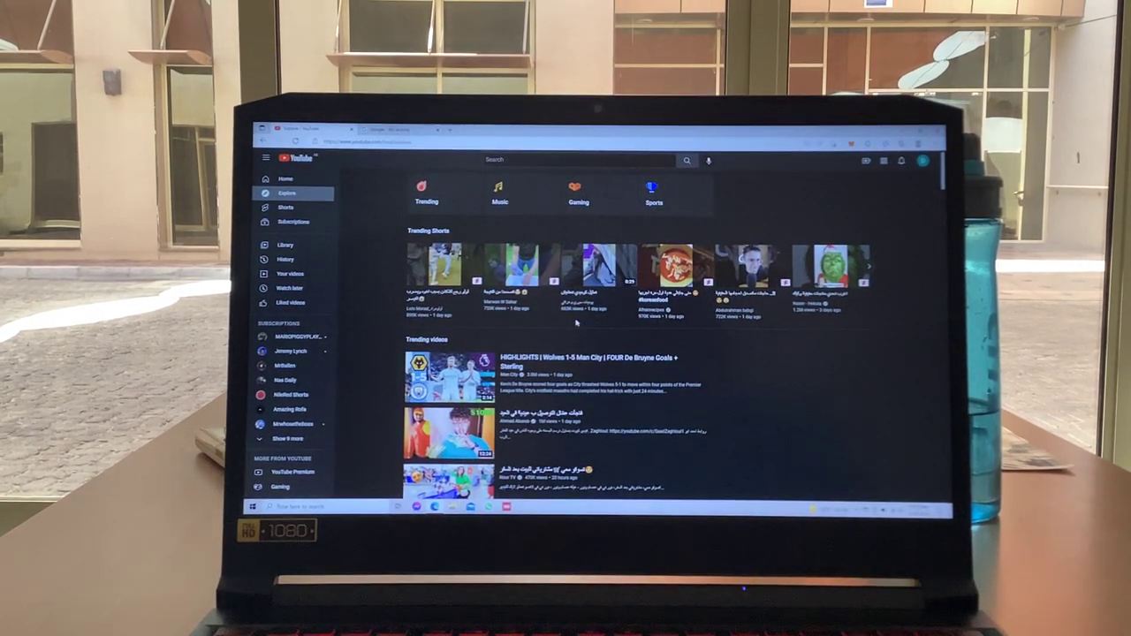
Leave Explore for the Subscriptions feed showing today's uploads from subscribed channels.
left_click(311, 227)
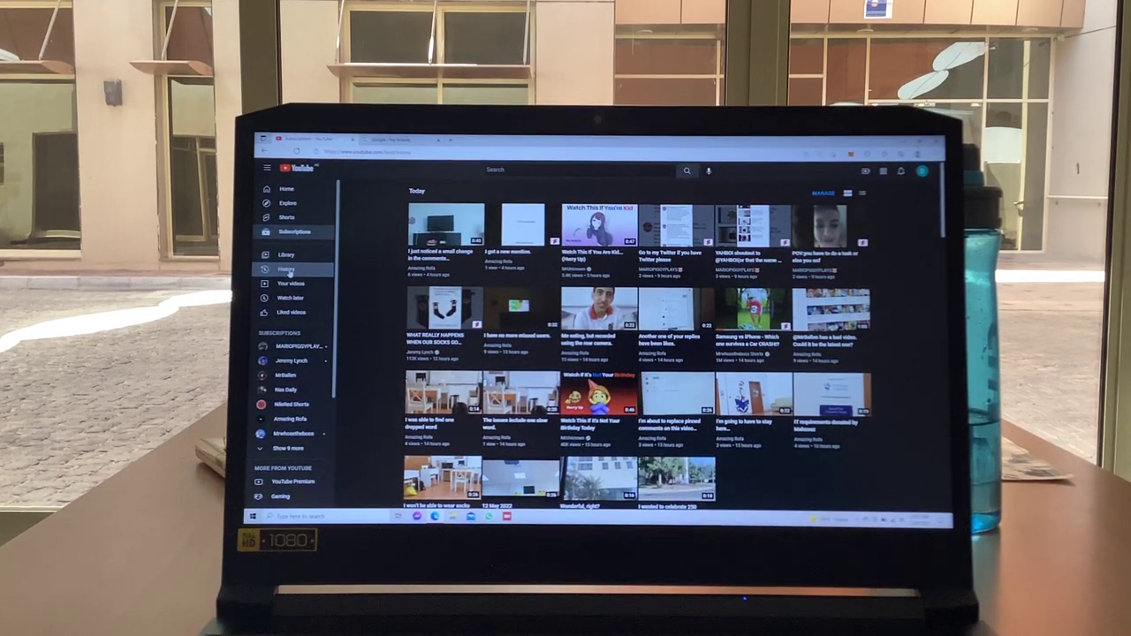
Visit Watch history and its Shorts shelf, then go to the Home feed.
left_click(289, 271)
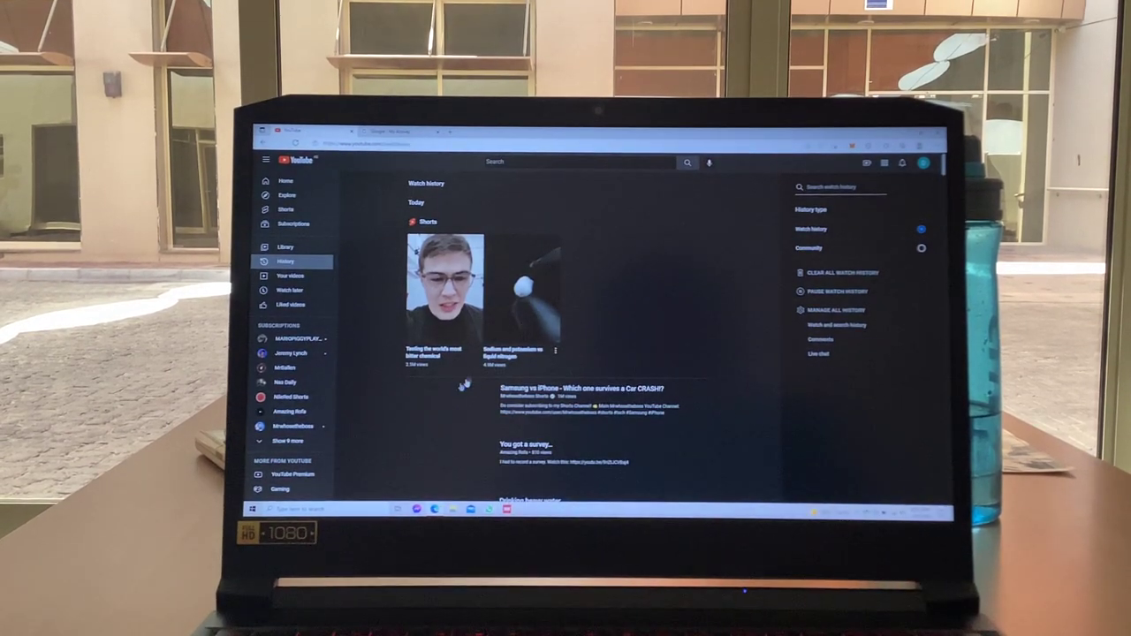
left_click(311, 186)
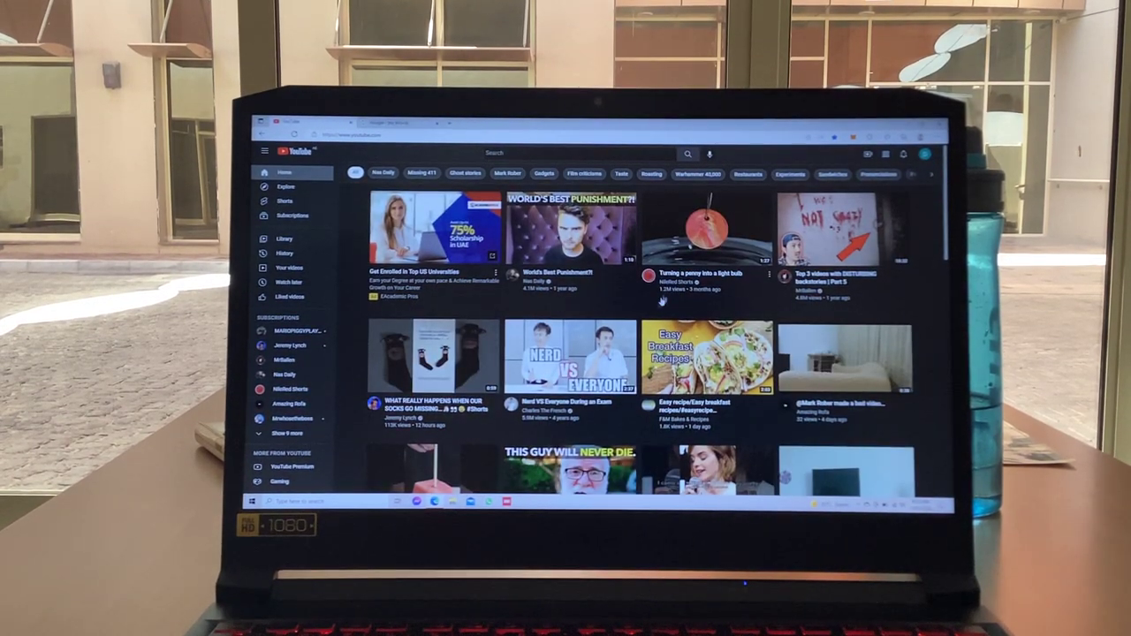
scroll(409, 353, "down", 3)
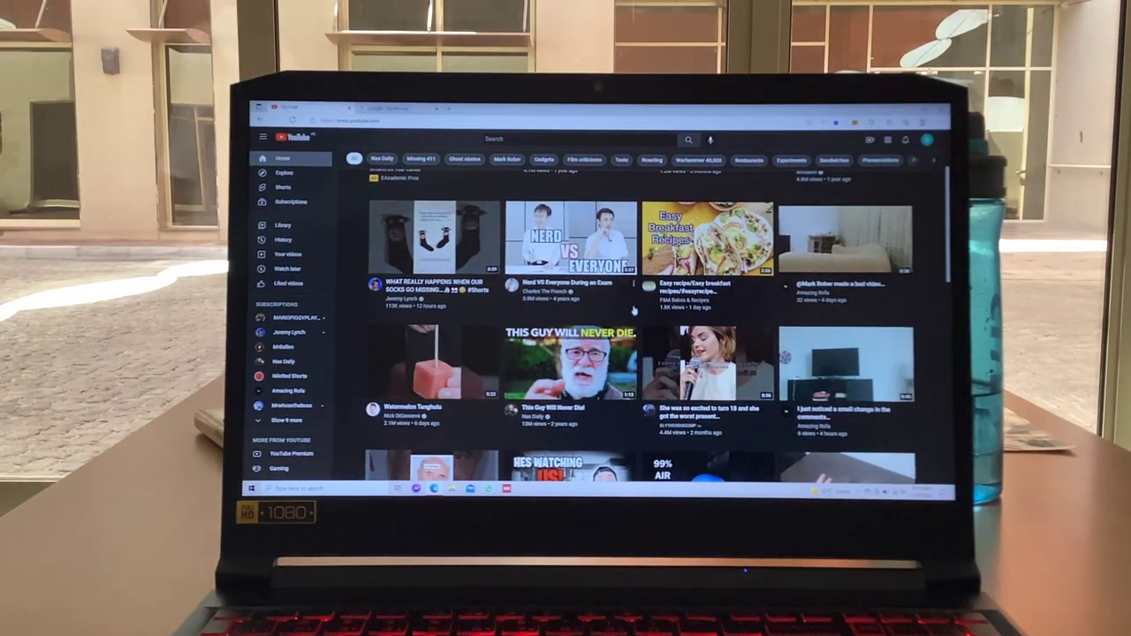
scroll(494, 370, "down", 3)
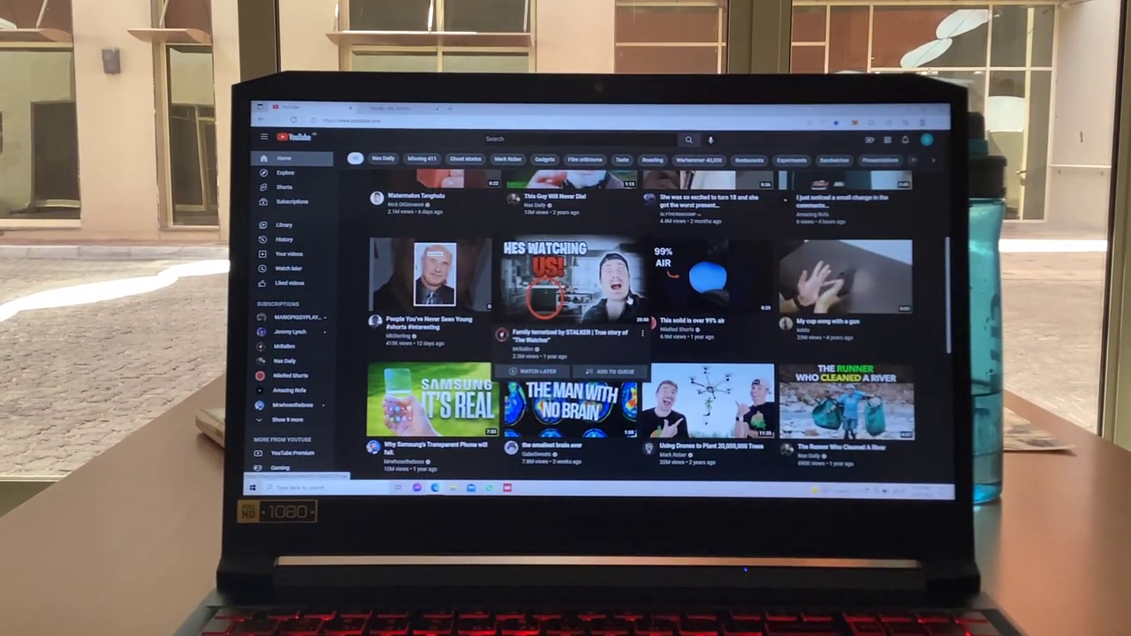